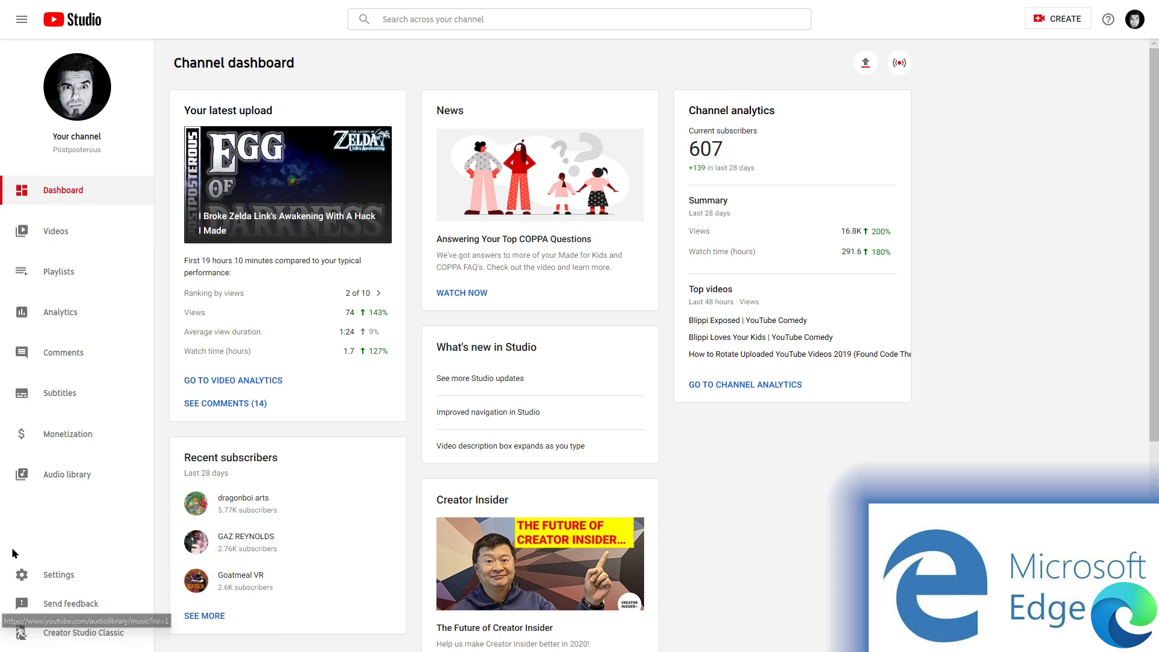
Step: Return to Creator Studio Classic, skip the survey, and open the Link's Awakening hack video's Enhancements tab
left_click(81, 634)
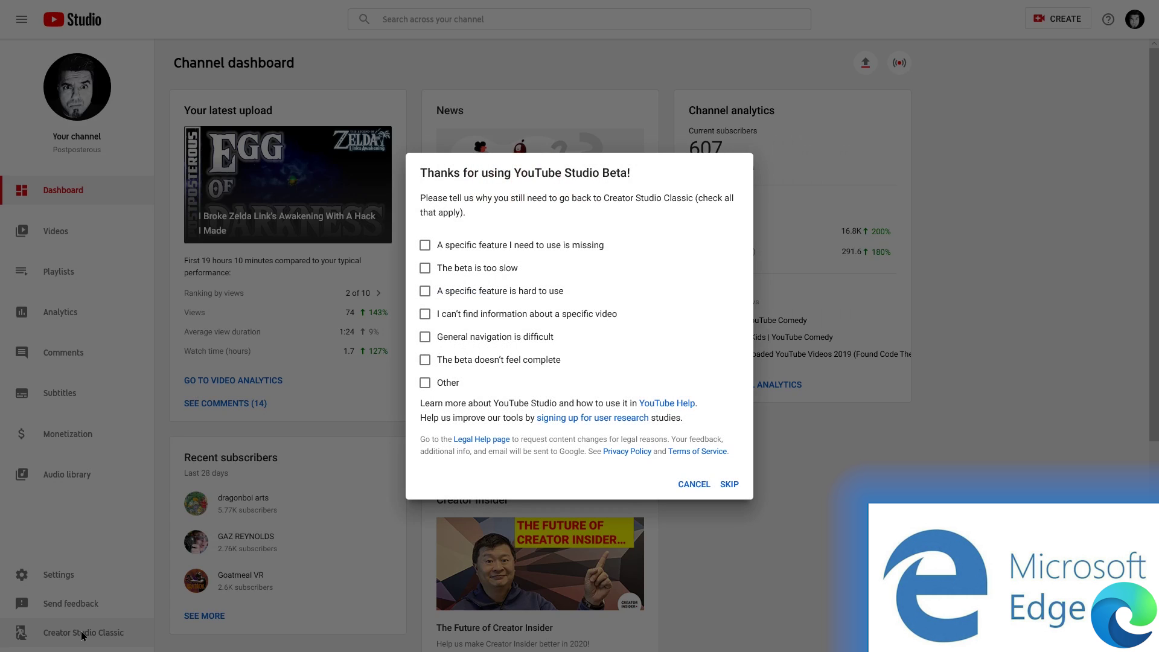
left_click(728, 485)
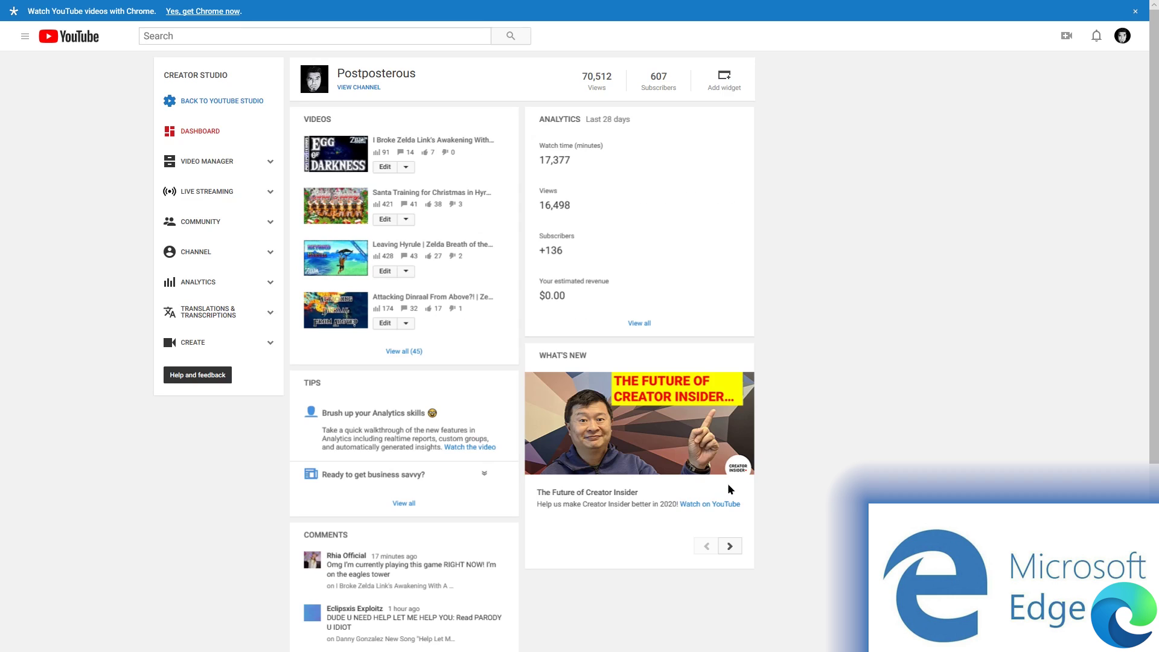
left_click(387, 169)
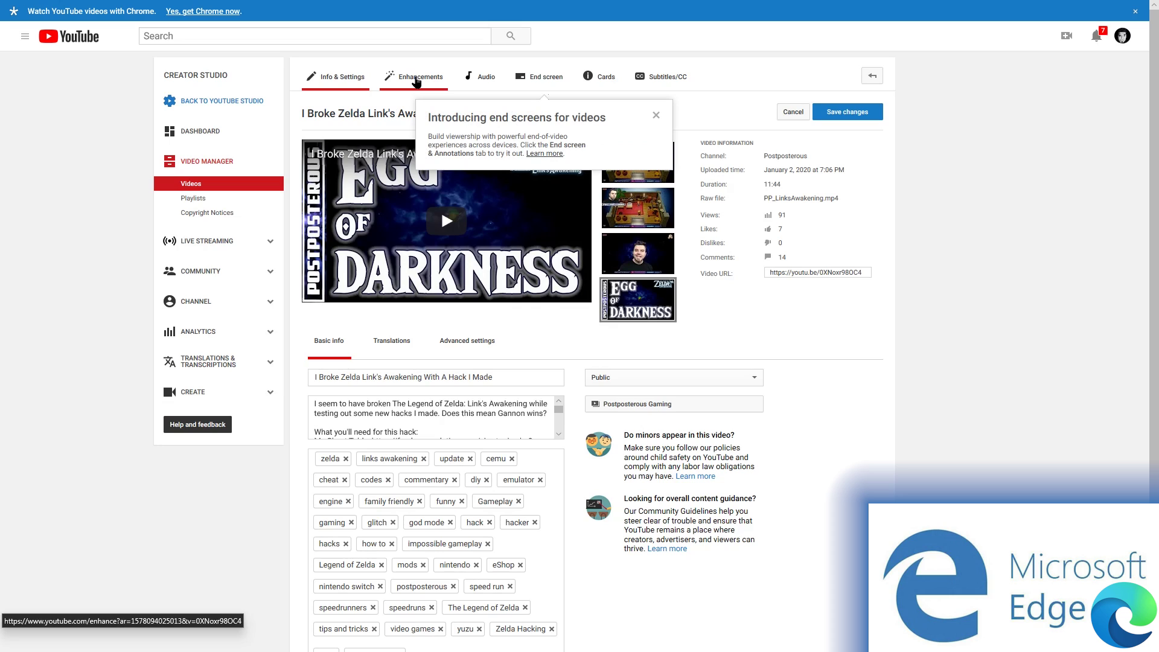
left_click(417, 79)
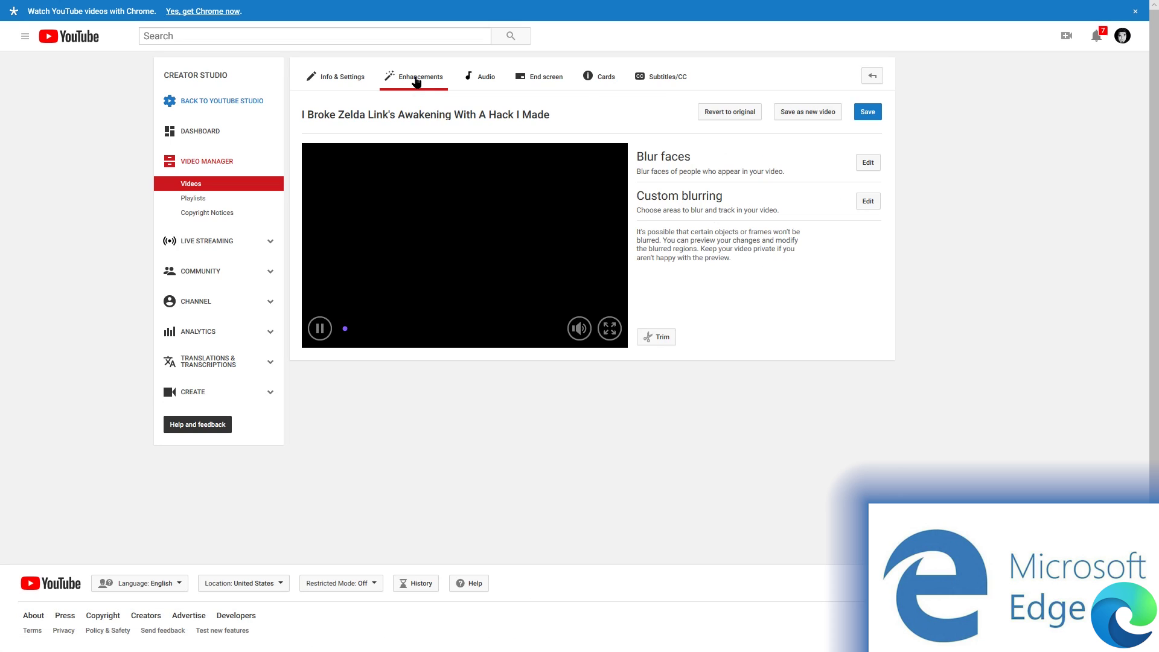
Step: In Edge DevTools, inspect Trim and delete enhance-rotate-buttons' hidden attribute to reveal rotate buttons
key("F12")
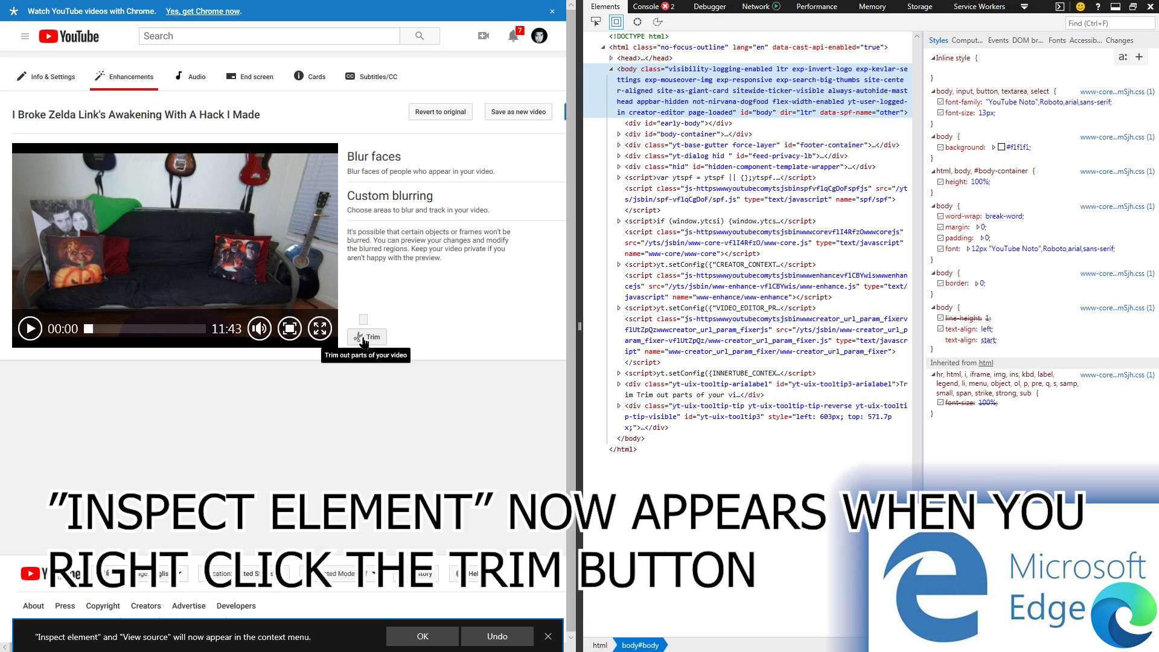
right_click(364, 342)
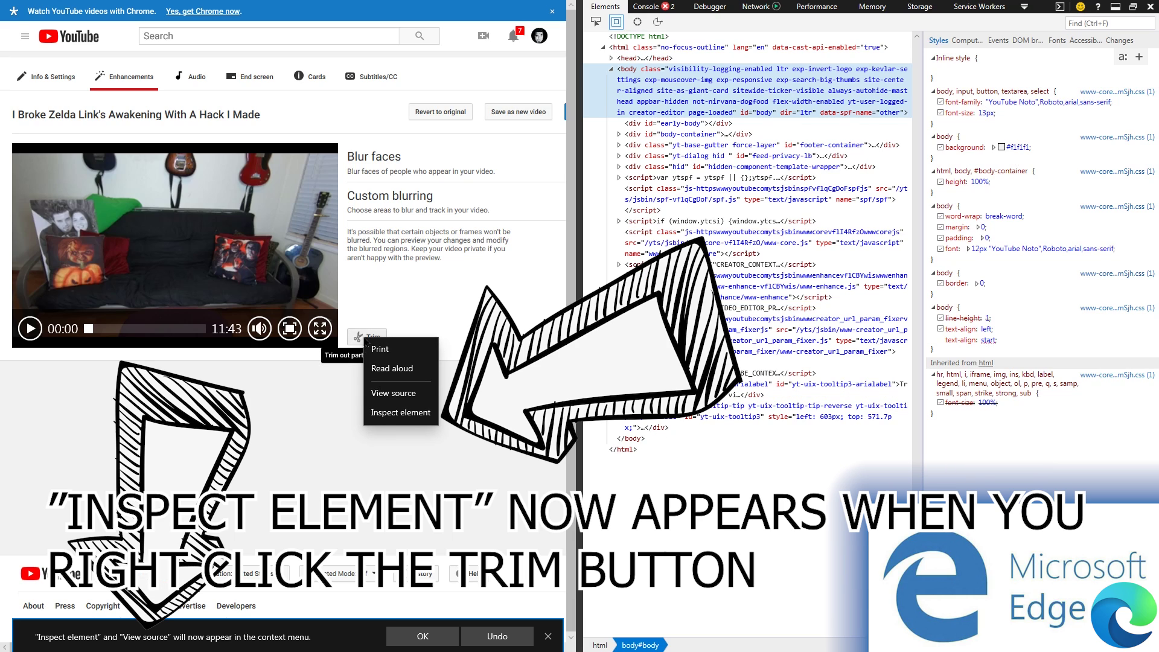
left_click(399, 415)
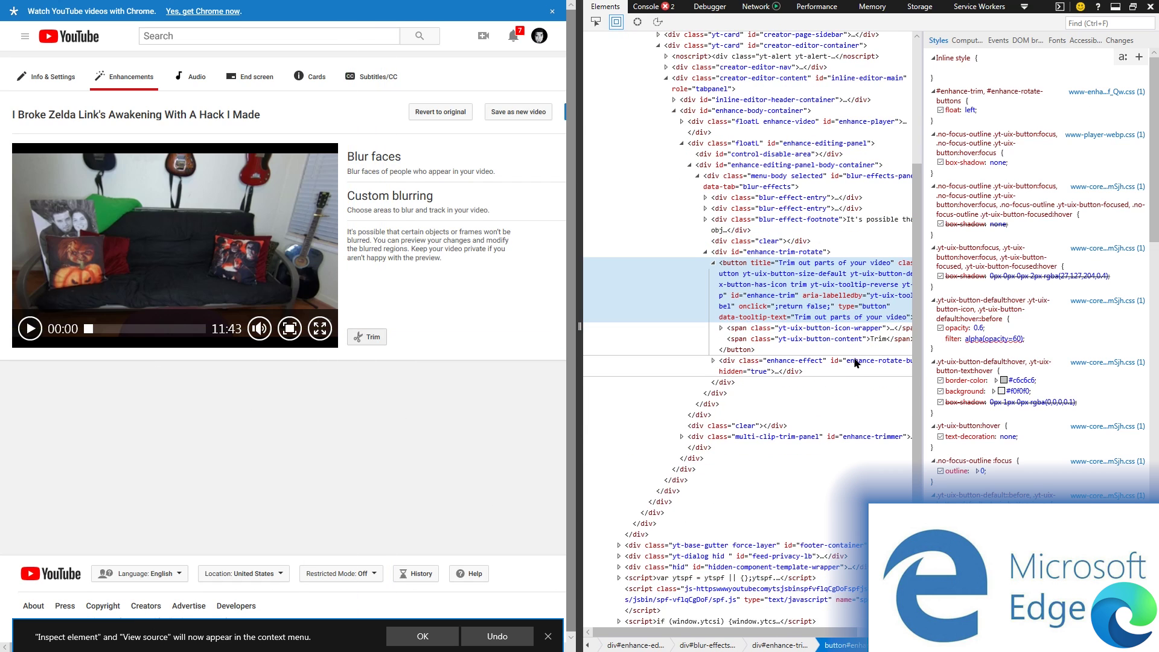
double_click(727, 373)
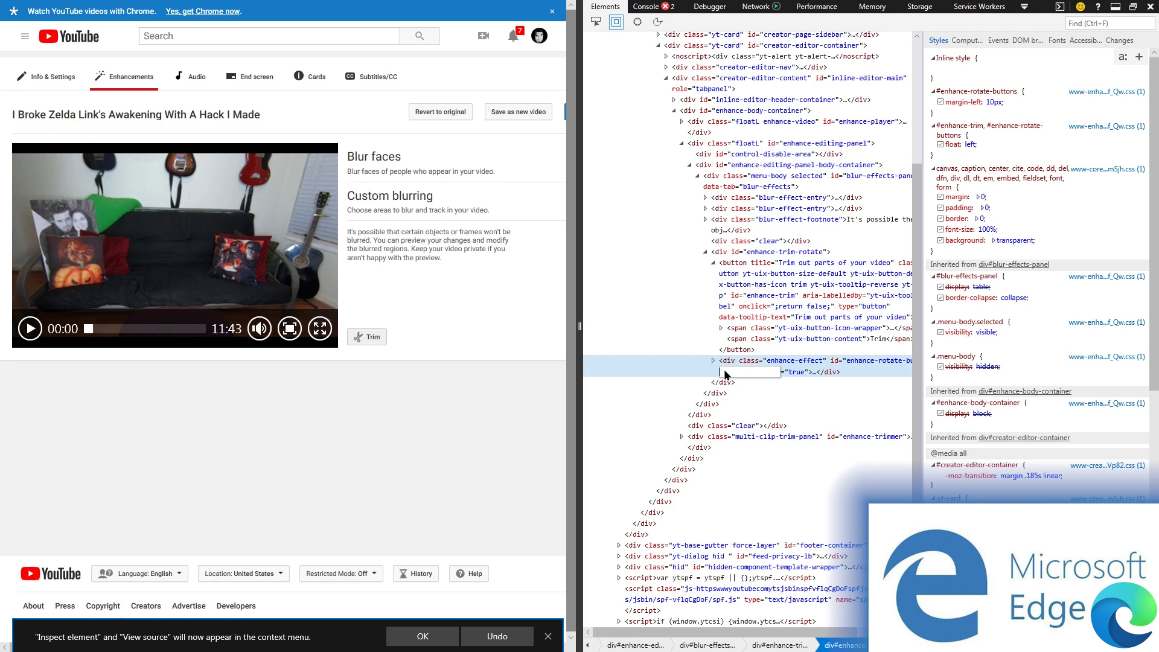
key("Return")
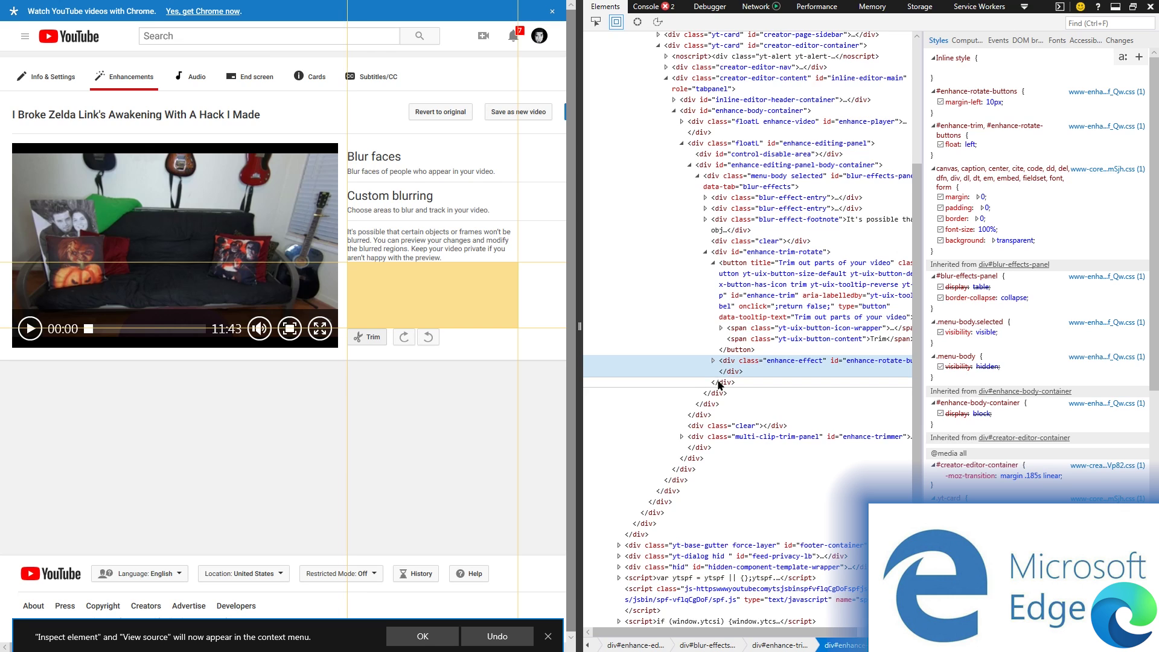
left_click(1151, 7)
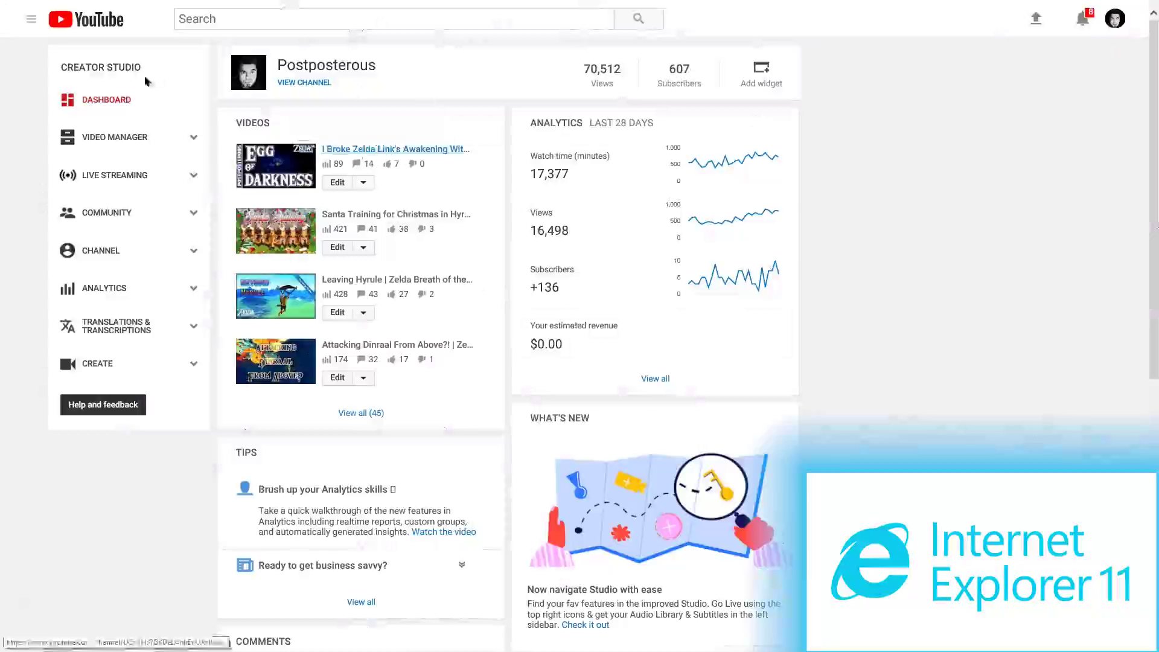
Step: In IE11, open the Santa Training video's Enhancements page from the classic Dashboard
left_click(85, 100)
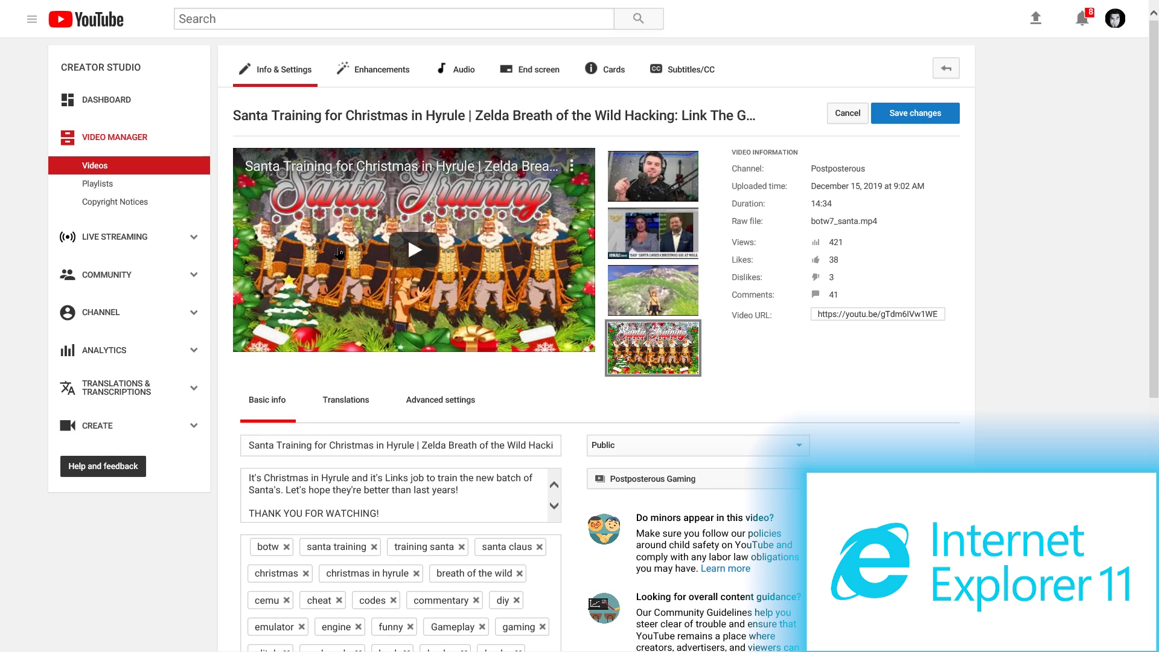
left_click(379, 73)
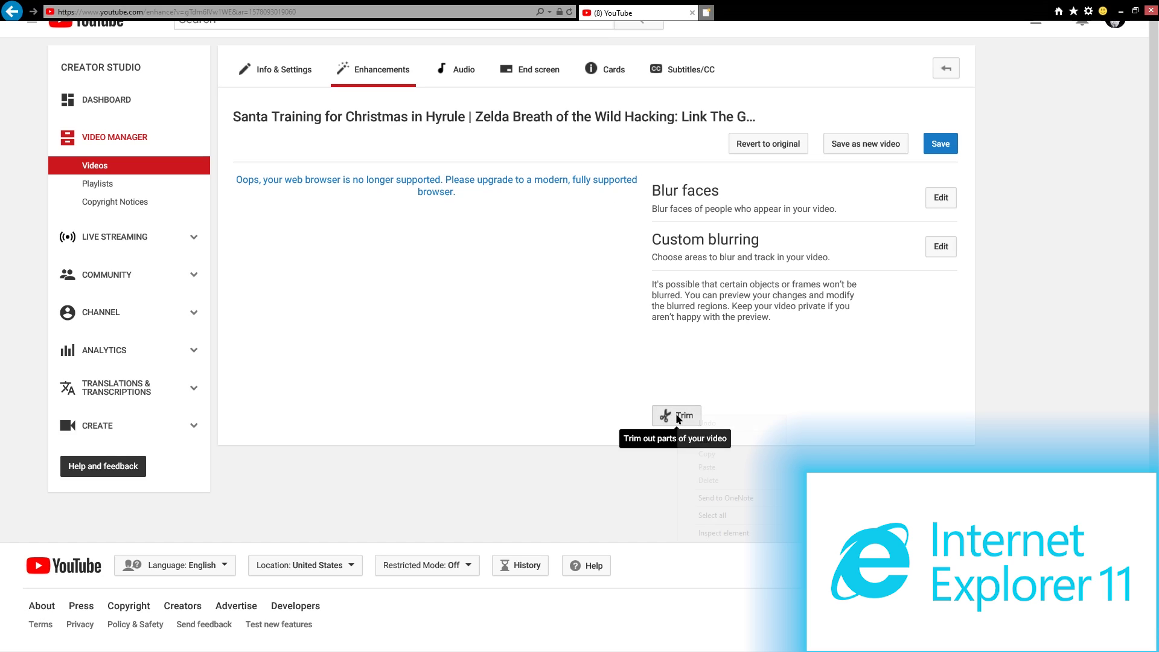
Step: In IE11 DOM Explorer, inspect Trim and remove enhance-rotate-buttons' hidden attribute to show rotate buttons
right_click(677, 416)
left_click(725, 532)
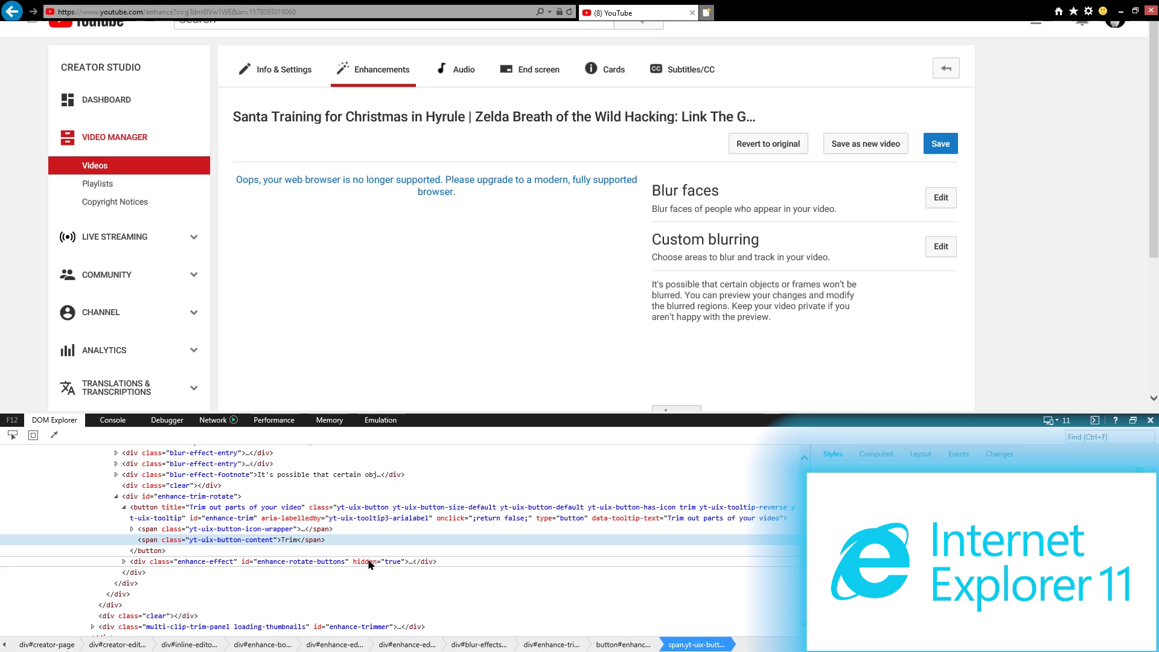
double_click(365, 562)
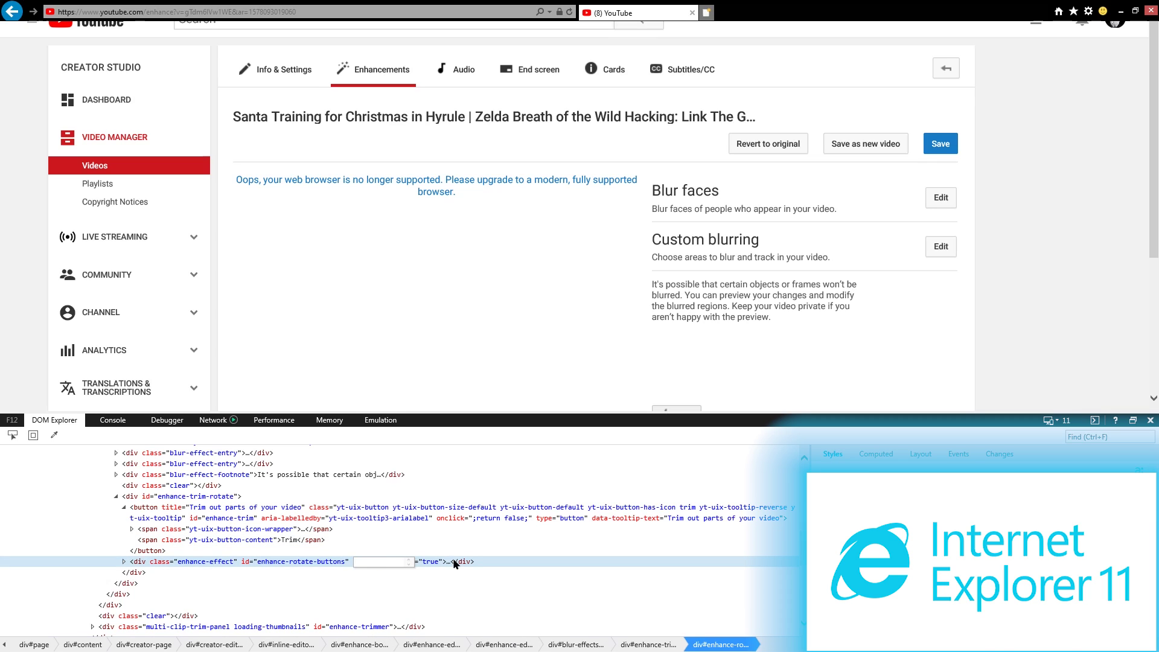
left_click(414, 571)
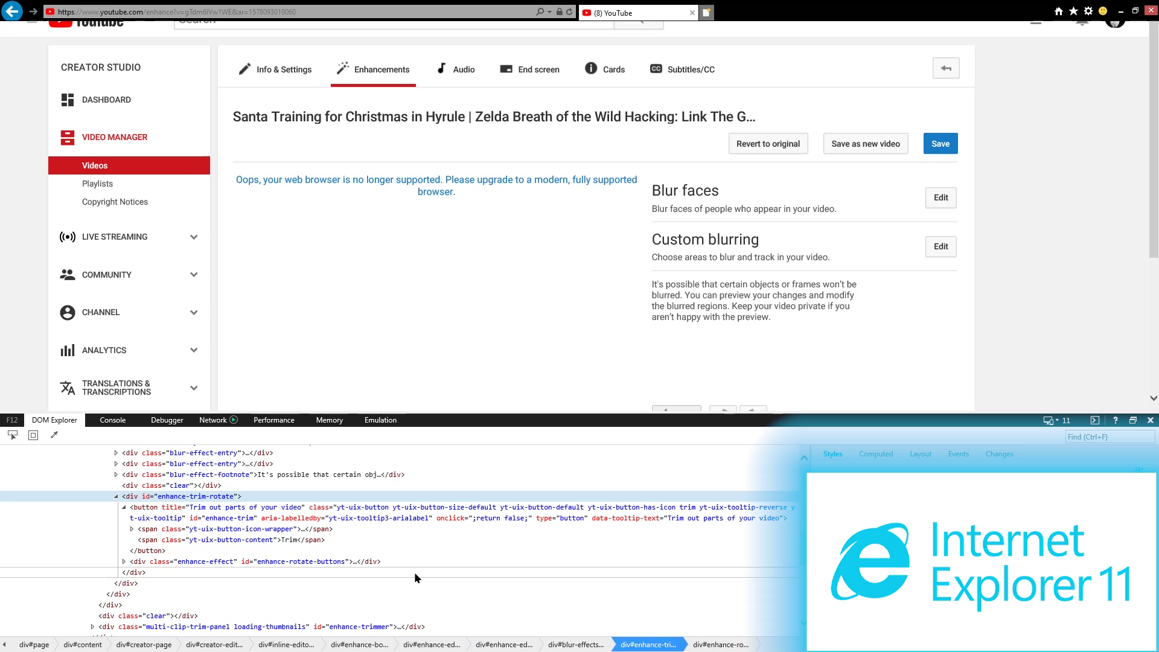
left_click(1151, 421)
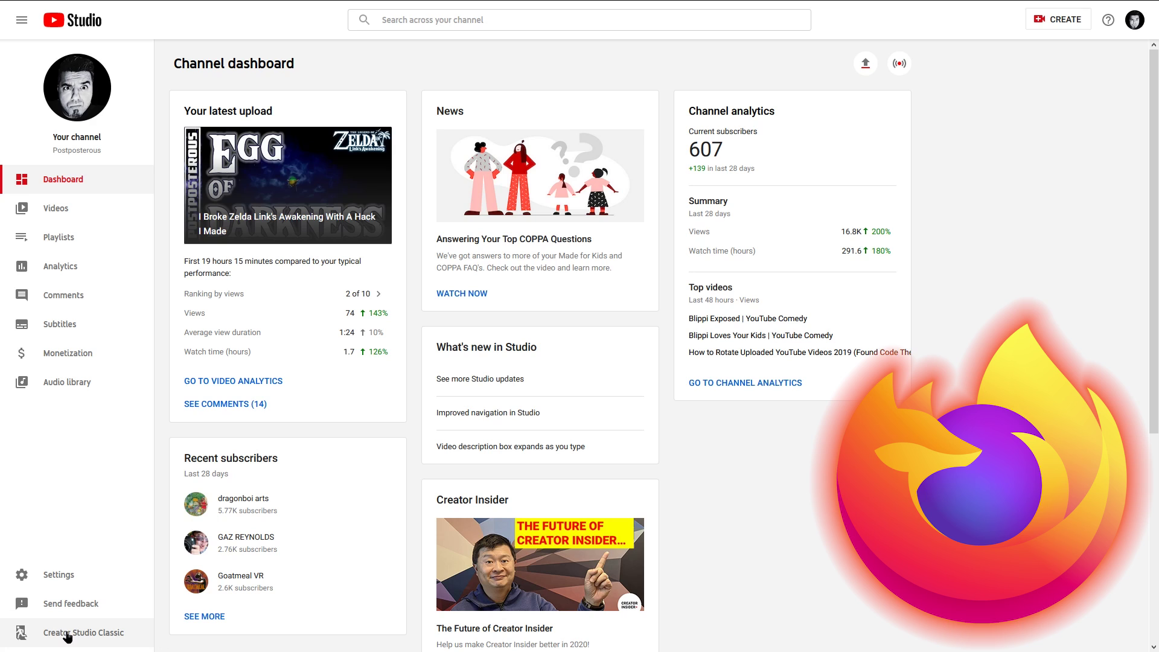
Step: In Firefox, return to classic studio, skip the survey, and open the Zelda video's Enhancements tab
left_click(68, 634)
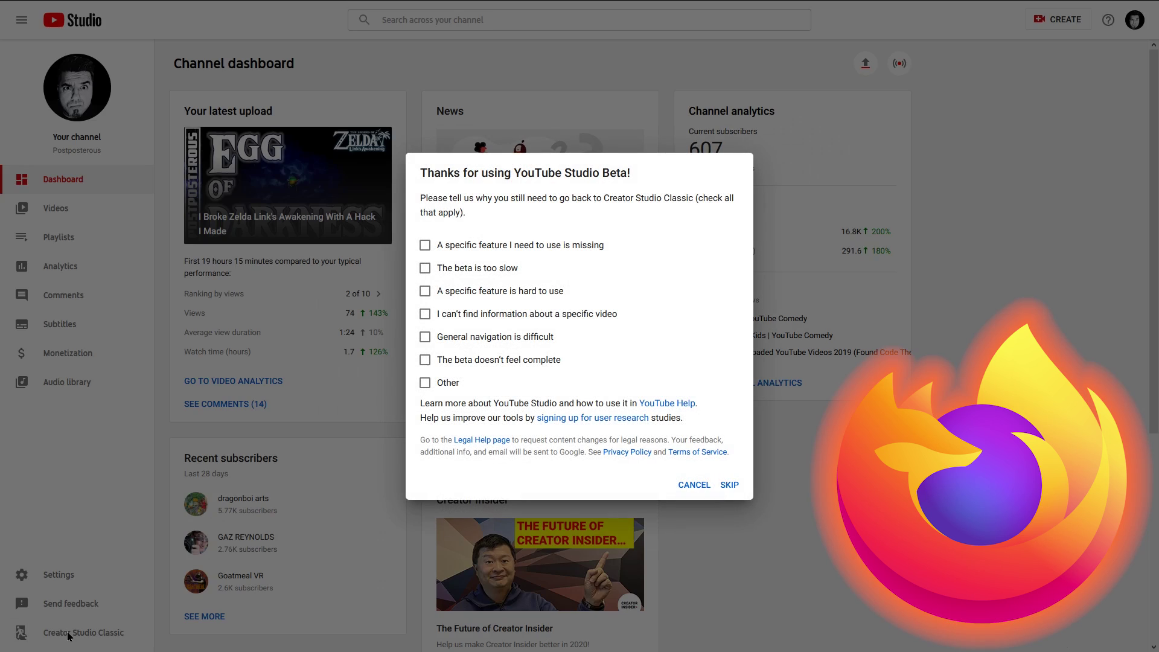
left_click(728, 486)
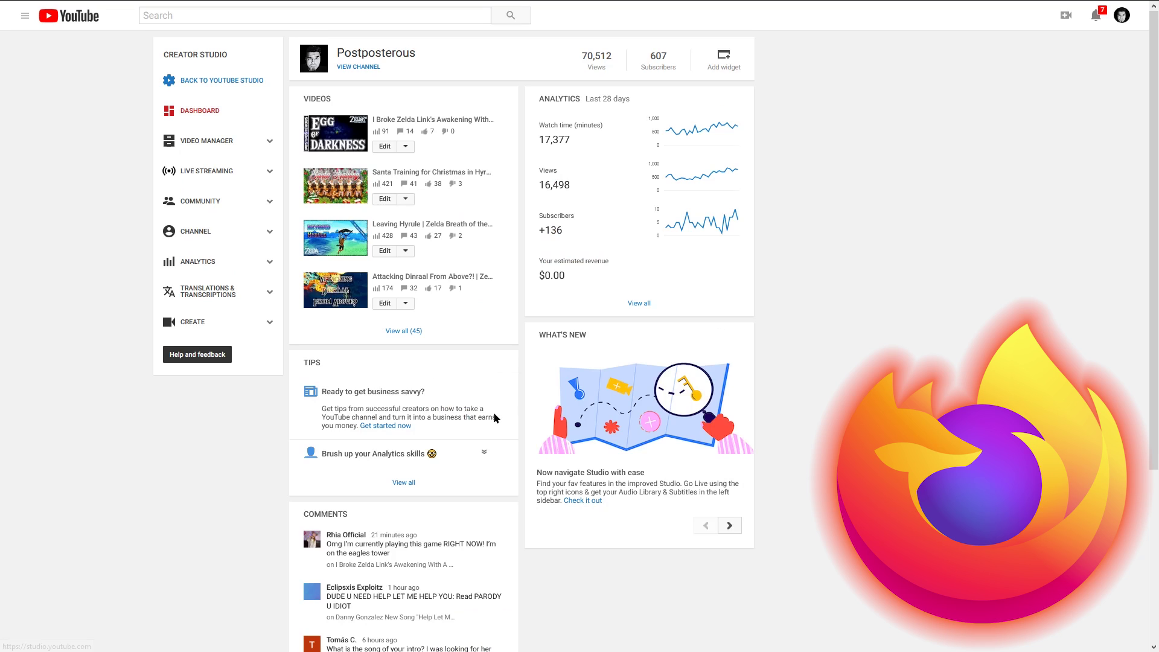
left_click(385, 148)
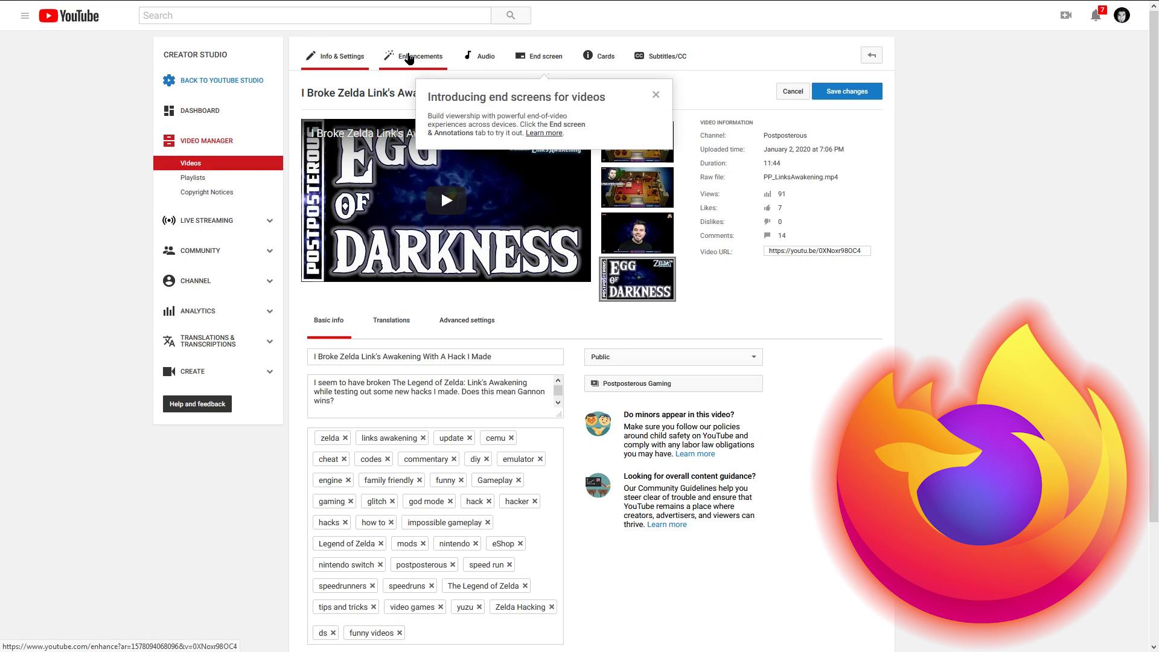
left_click(409, 59)
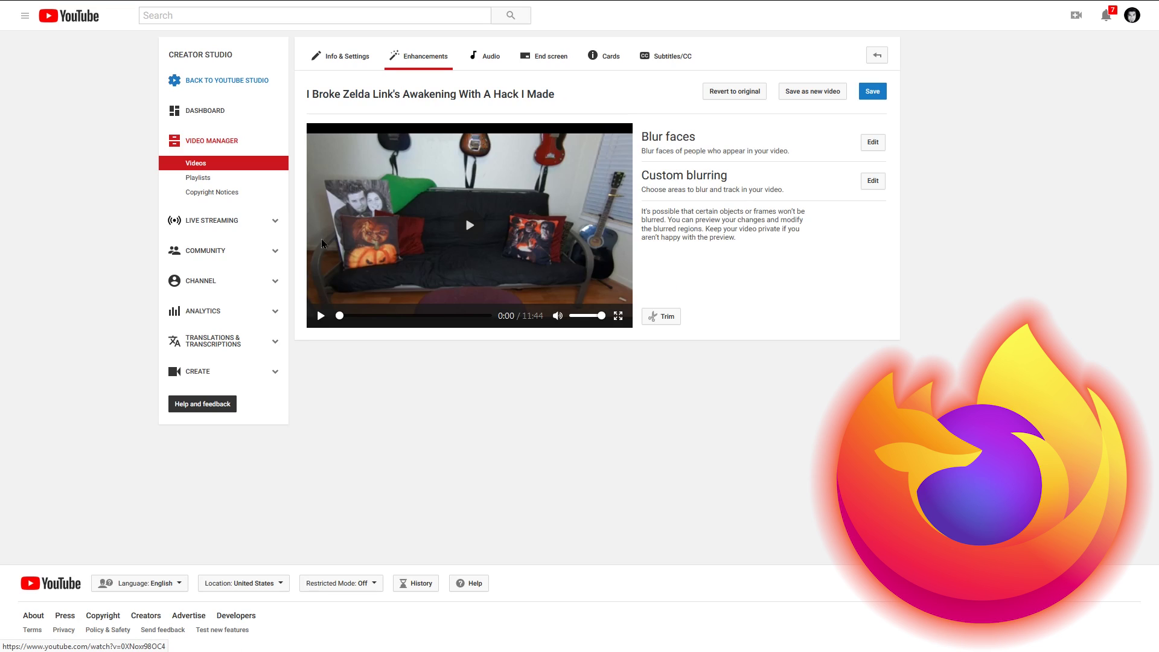
Step: In Firefox Inspector, select enhance-rotate-buttons and delete its hidden attribute to show both rotate buttons
right_click(666, 320)
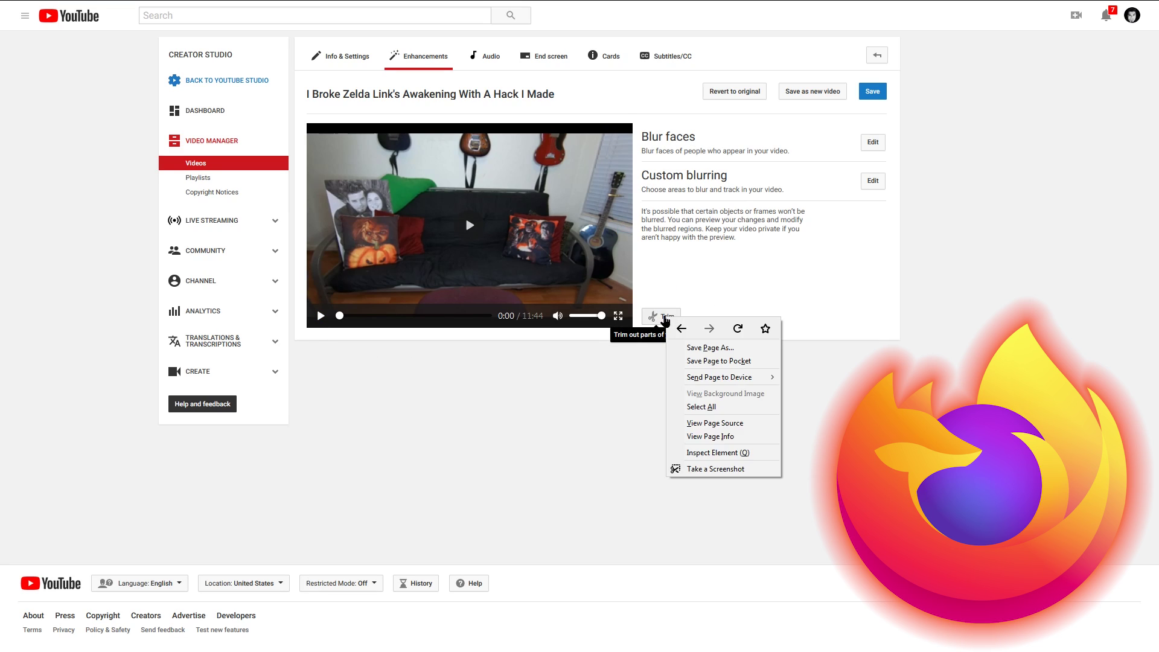
left_click(705, 454)
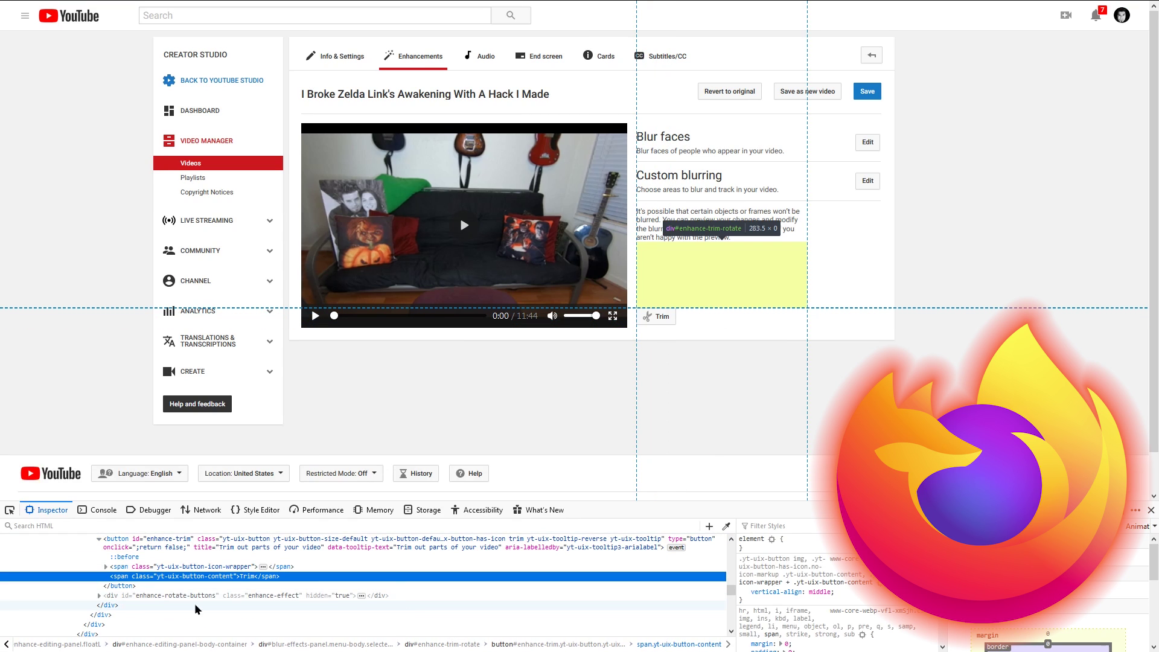
left_click(313, 596)
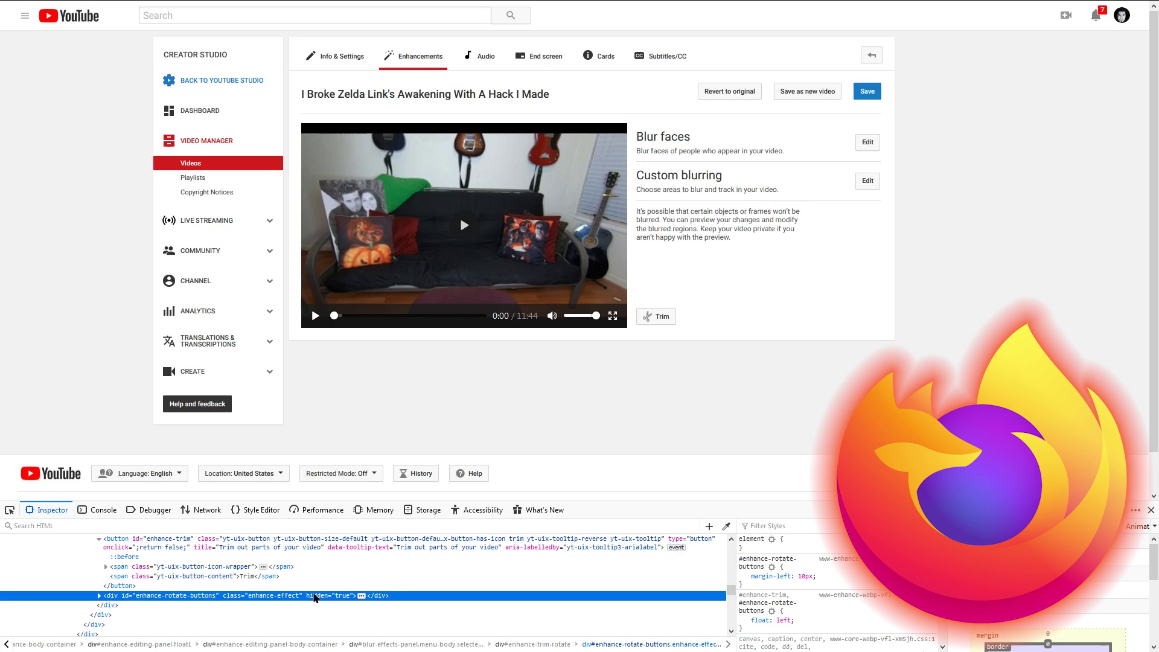
double_click(314, 595)
key("BackSpace")
key("Delete")
key("Delete")
key("Delete")
key("Delete")
key("Delete")
key("Delete")
key("Return")
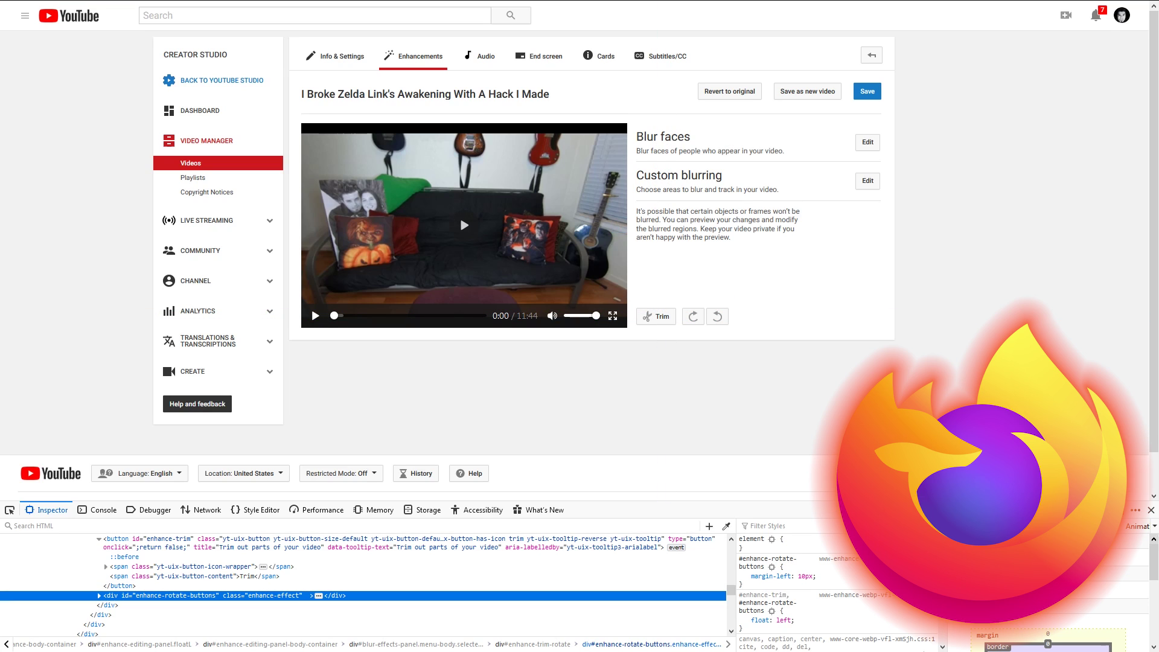
left_click(1150, 510)
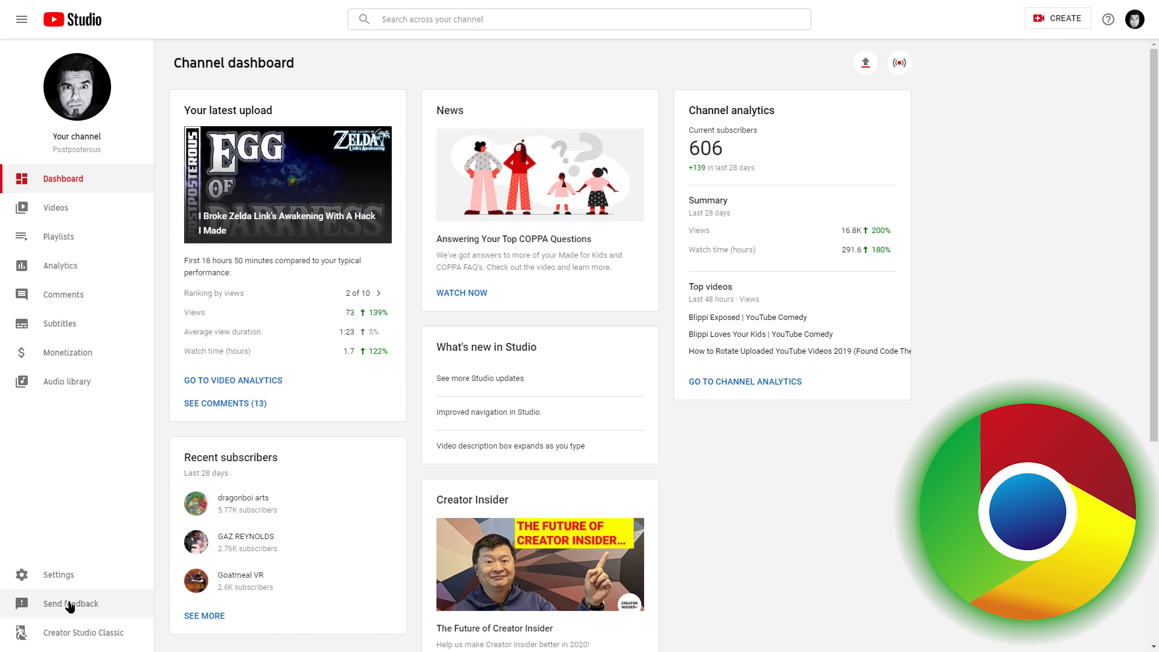
Step: In Chrome, return to Creator Studio Classic, skip feedback, and open the hack video's Enhancements tab
left_click(90, 633)
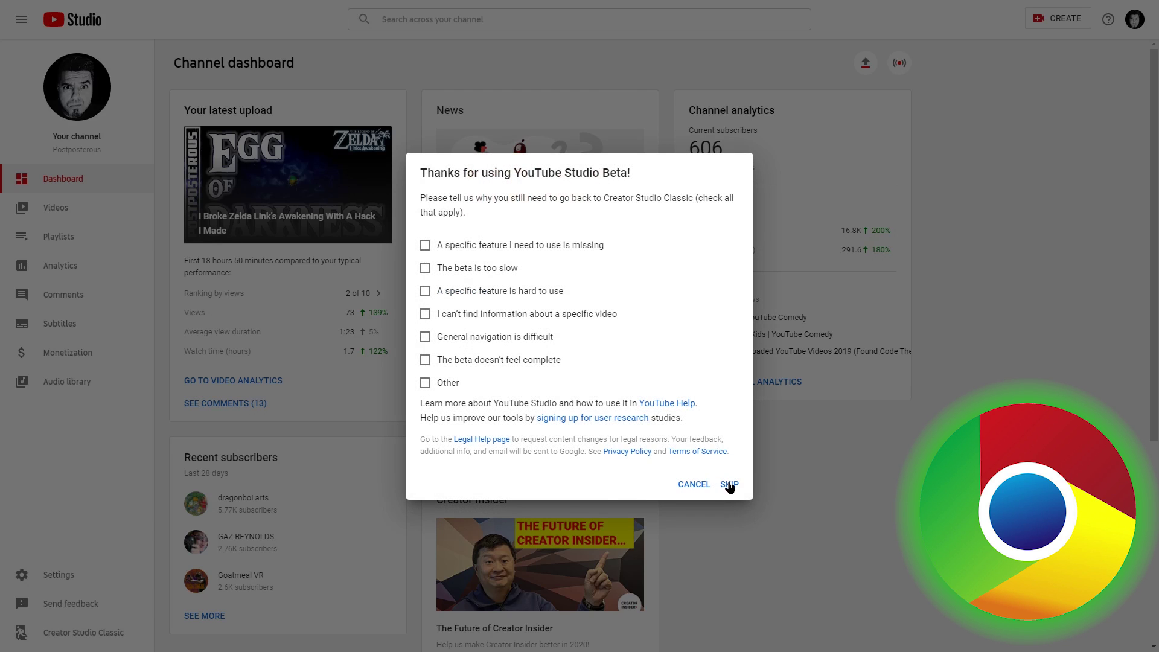
left_click(729, 484)
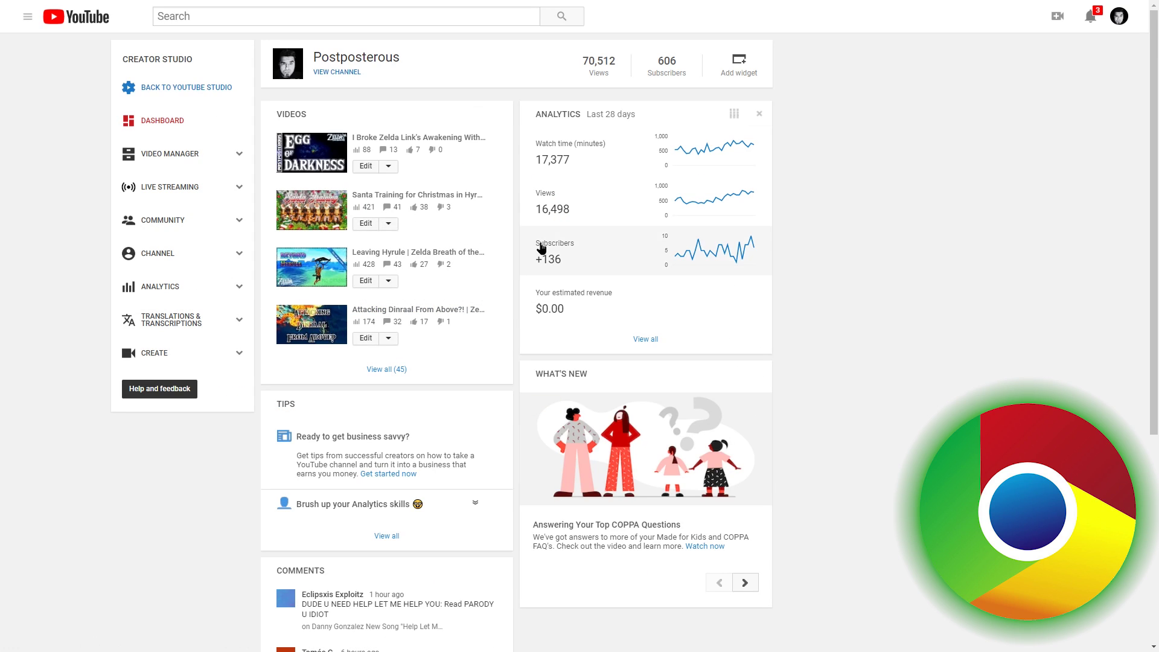
mouse_move(387, 235)
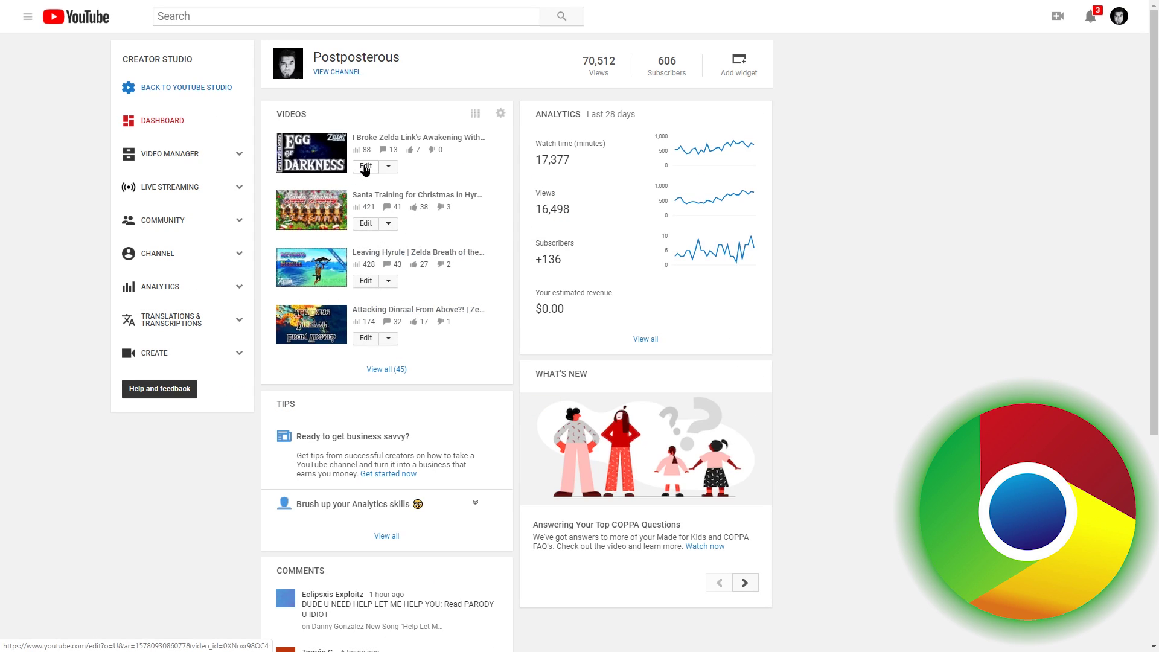
left_click(366, 168)
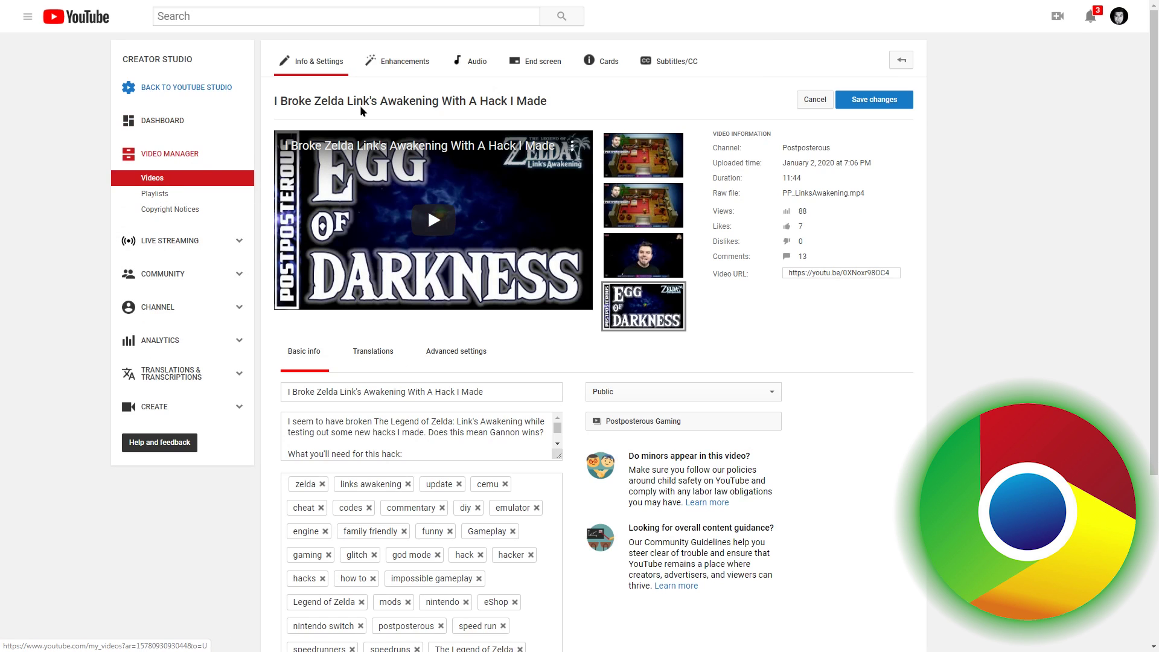
left_click(399, 63)
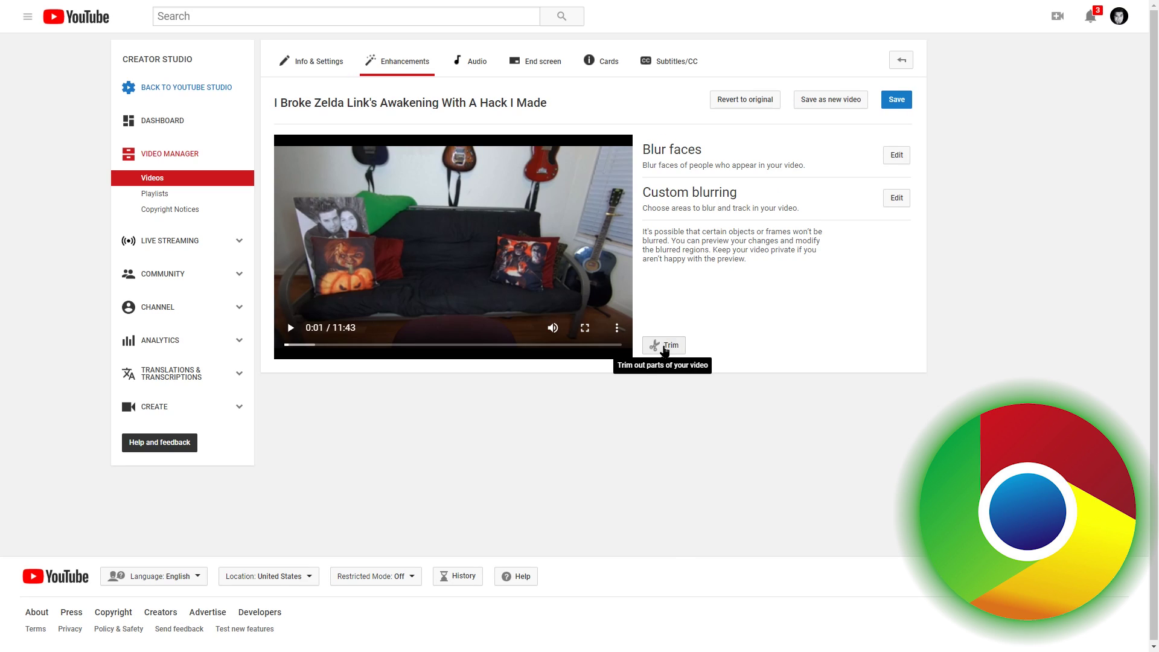
Step: In Chrome DevTools, inspect Trim and delete enhance-rotate-buttons' hidden attribute to show rotate left/right
right_click(665, 350)
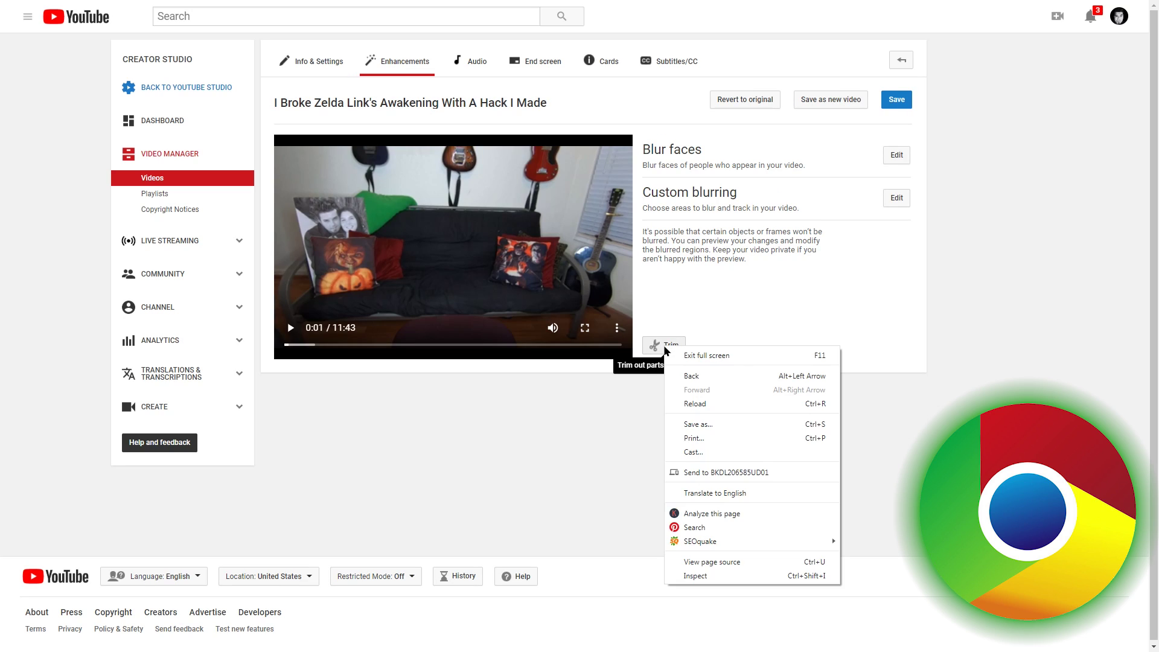
left_click(698, 575)
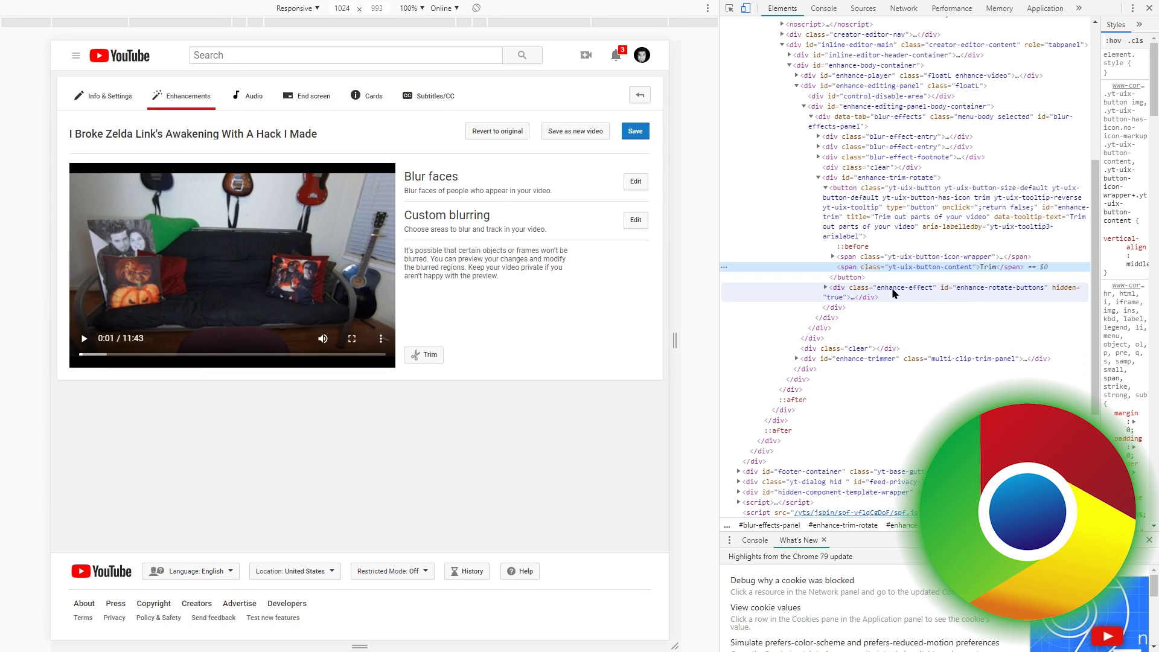
double_click(1056, 290)
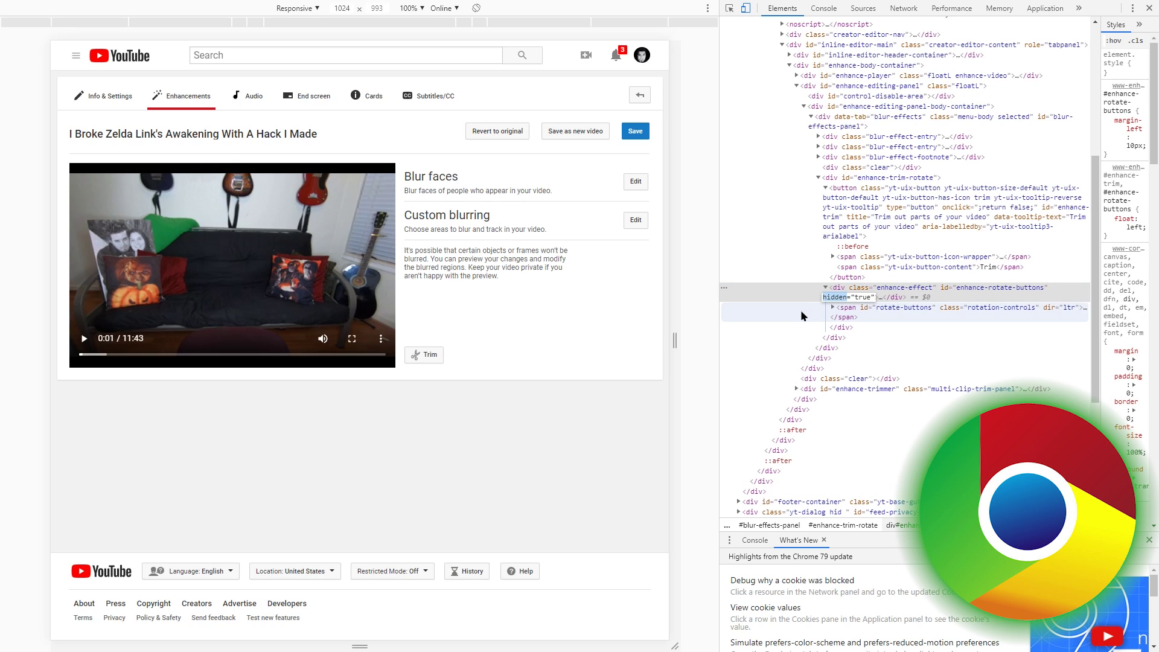
key("BackSpace")
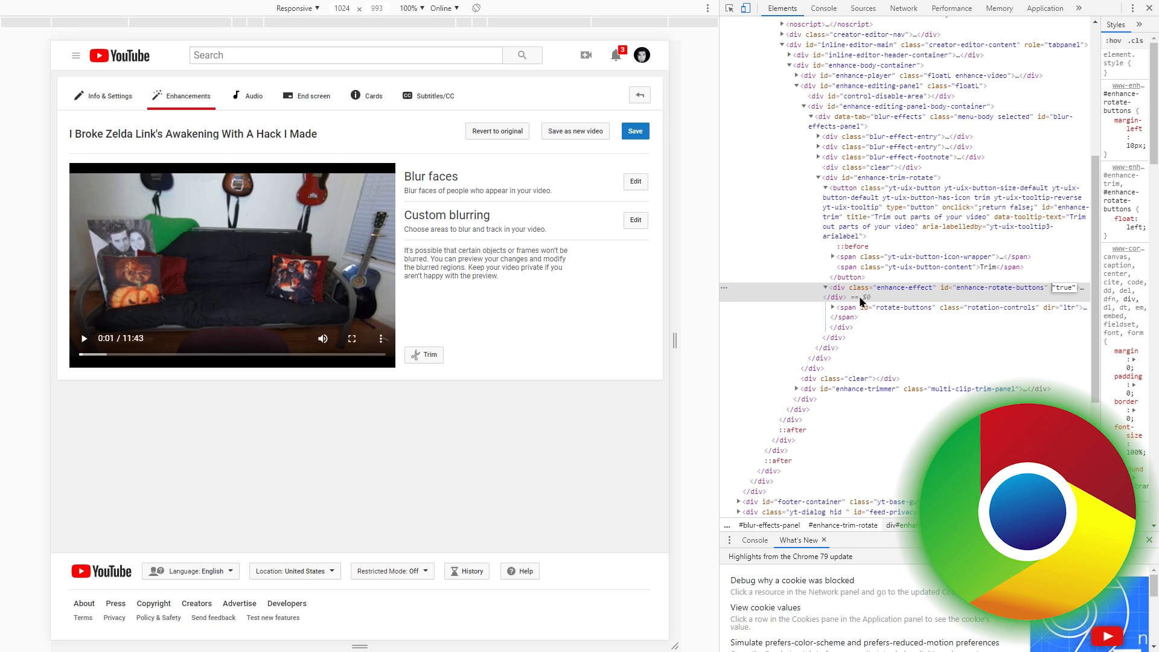
key("Return")
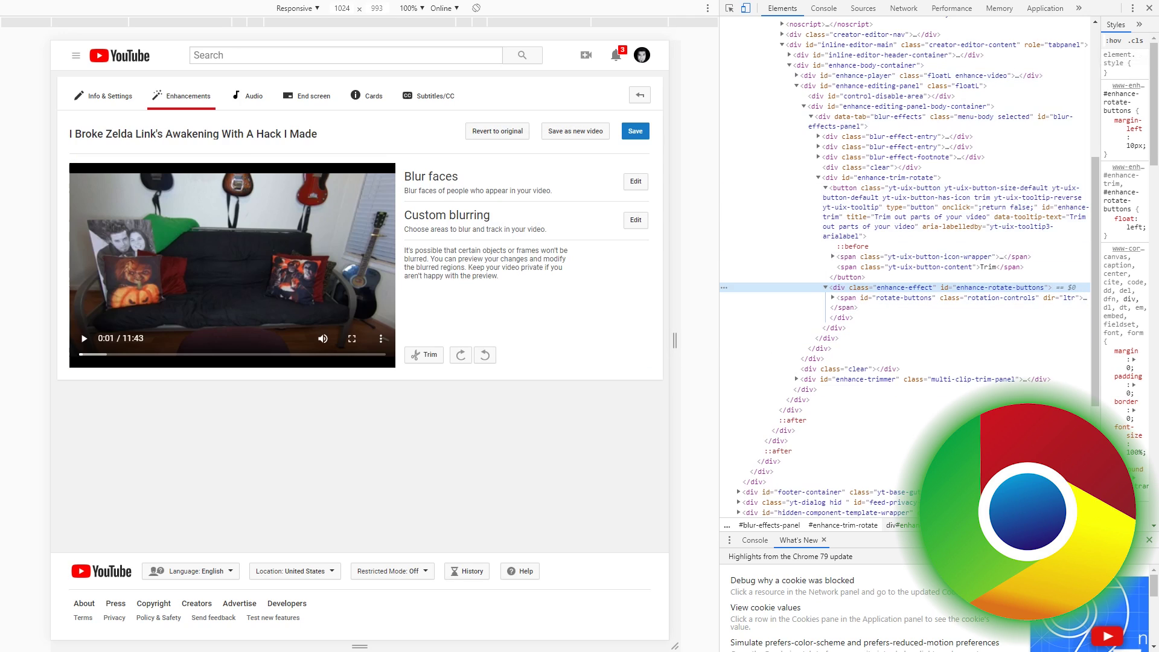
left_click(1147, 10)
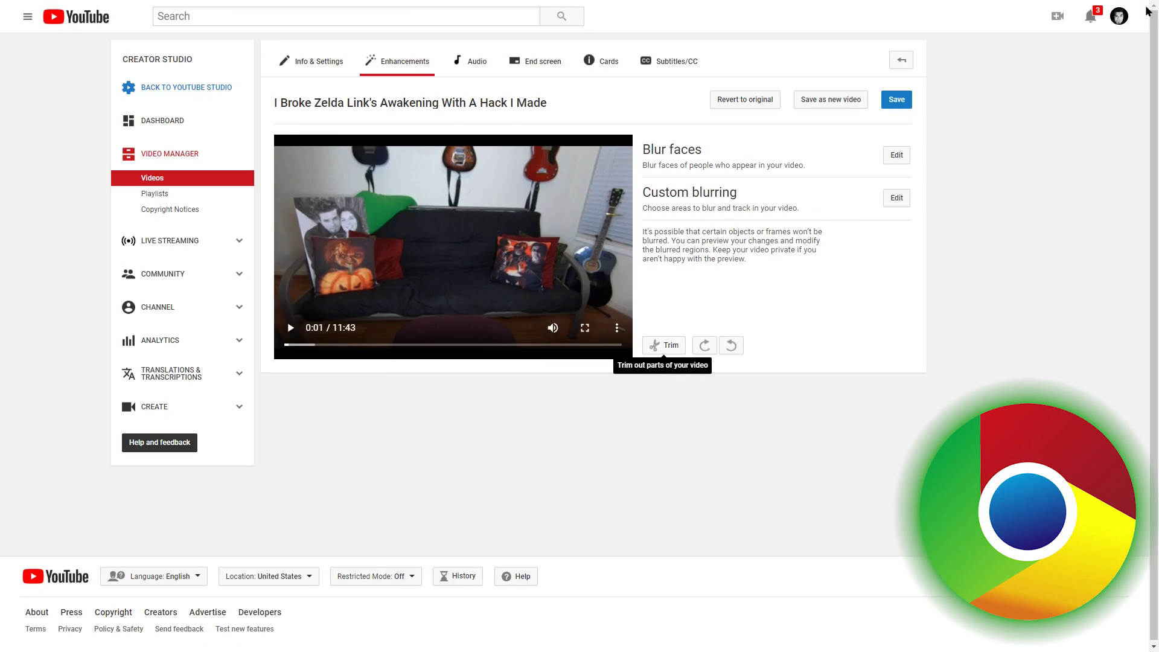